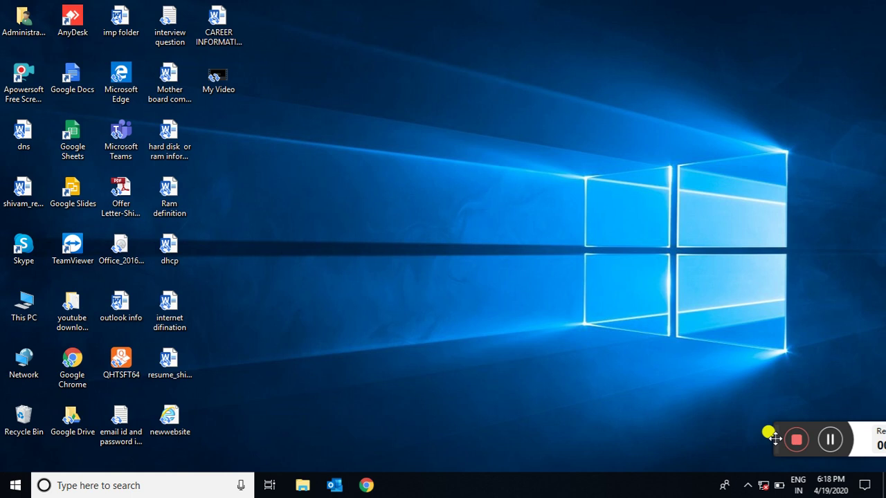
mouse_move(768, 489)
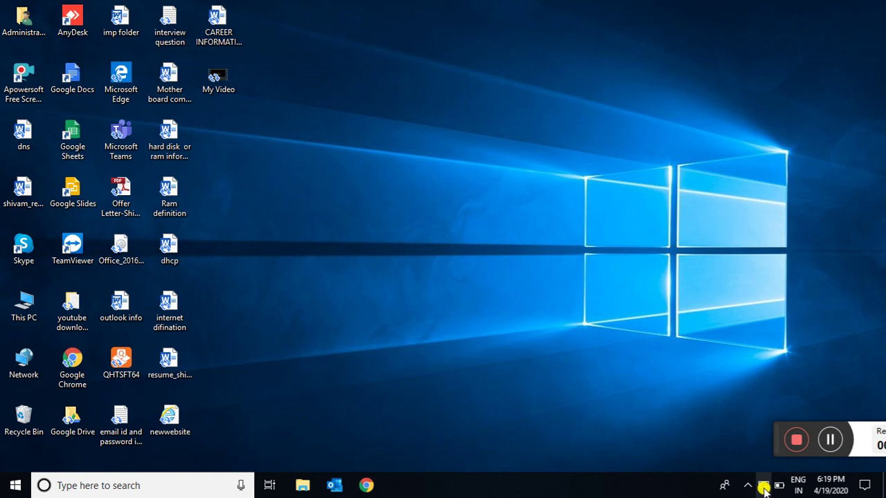
click(90, 487)
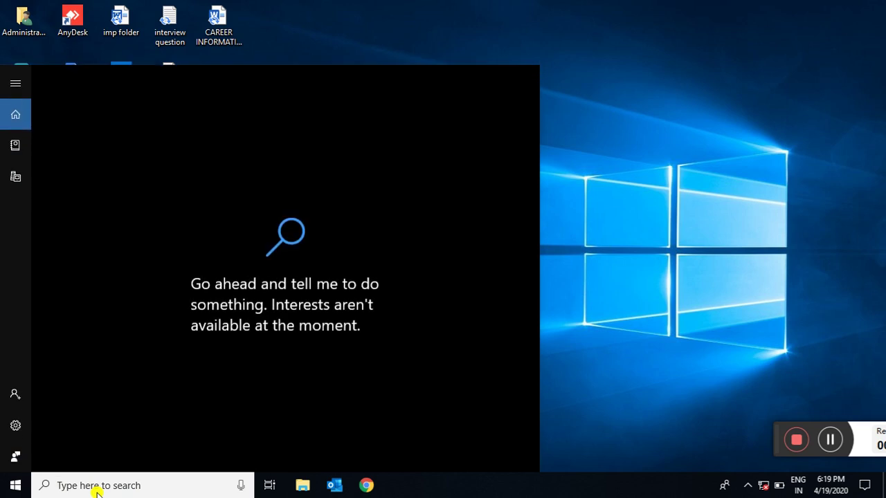
text(con)
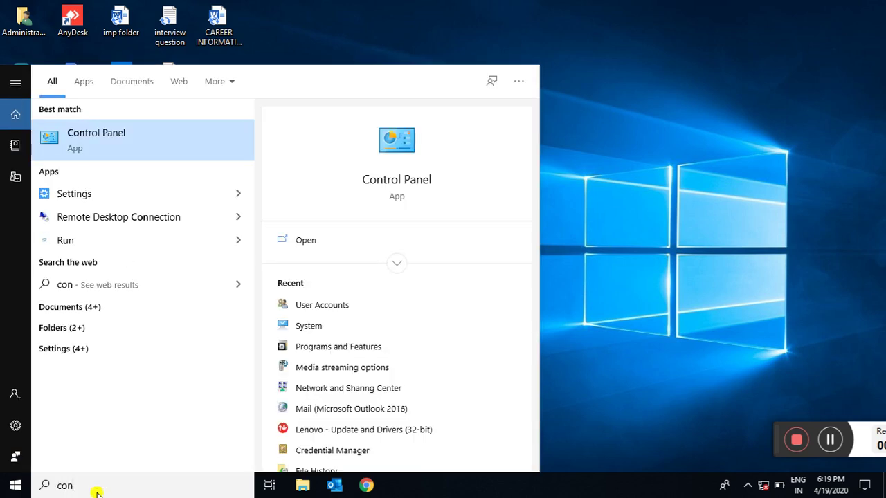
click(663, 260)
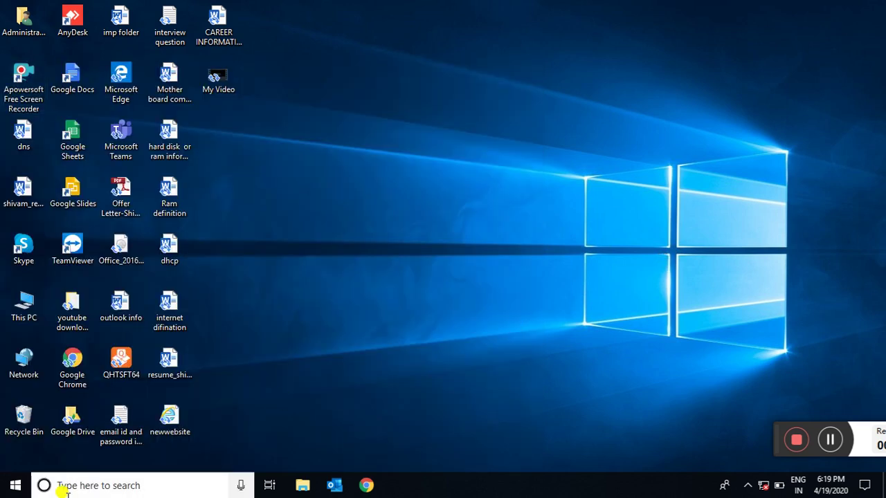
Search Windows for "con", open Control Panel and maximize its window
click(116, 485)
text(co)
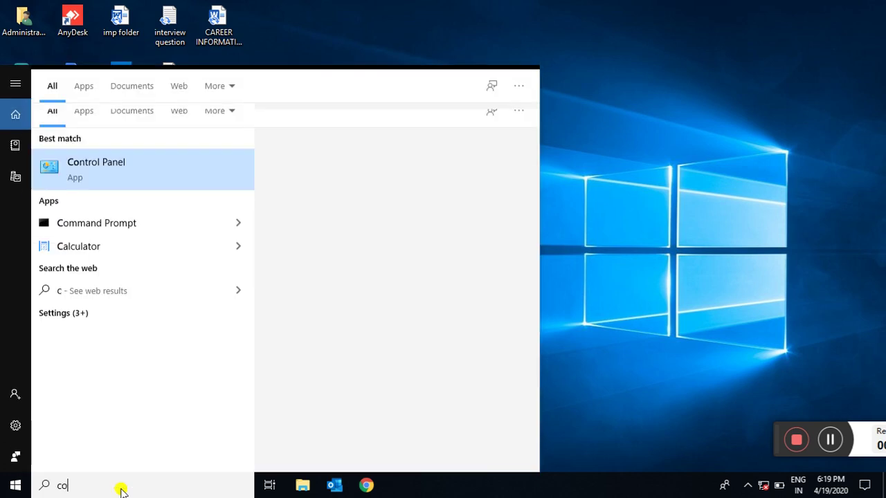
text(n)
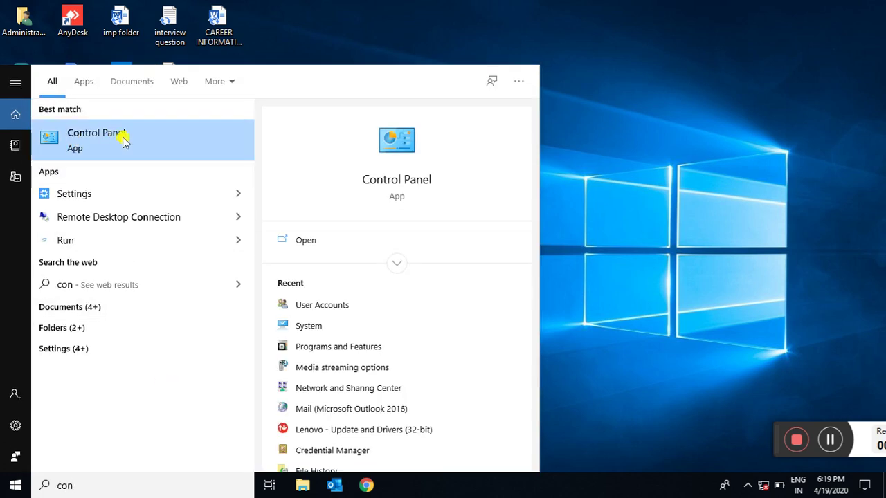
click(121, 141)
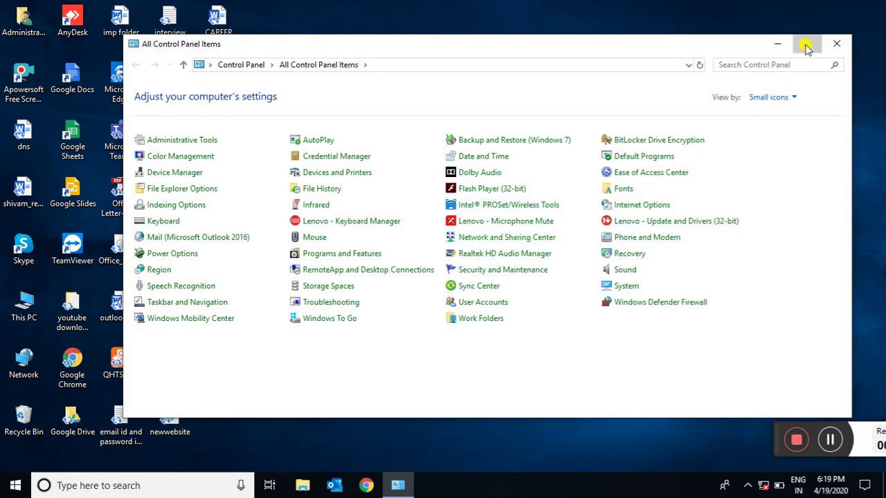
click(807, 44)
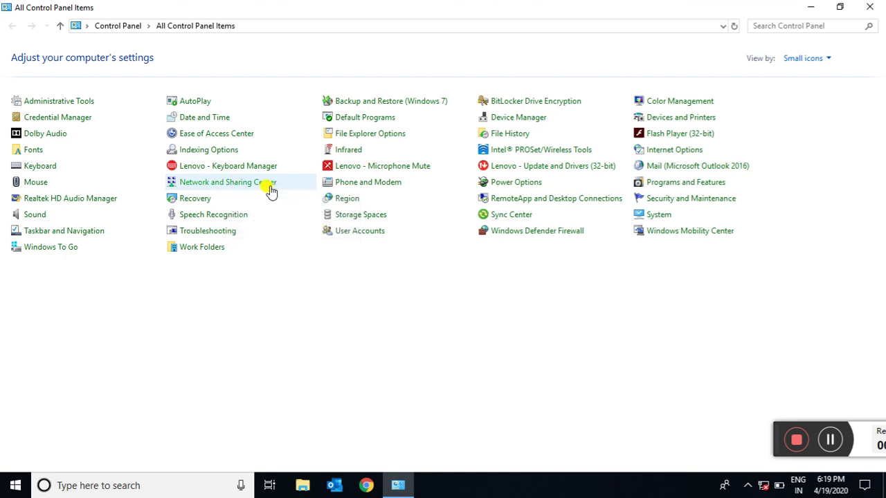
Minimize Control Panel and show Device Manager in a maximized Computer Management window for This PC
click(809, 7)
drag(807, 6, 414, 101)
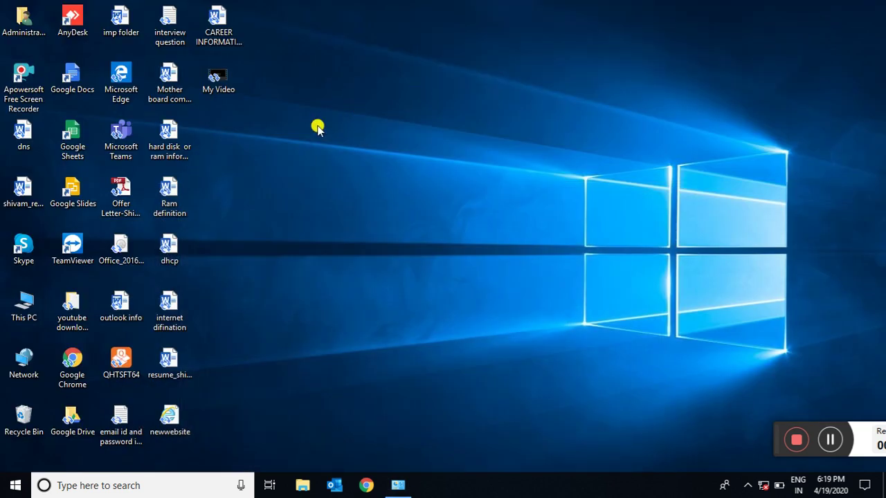
right_click(19, 298)
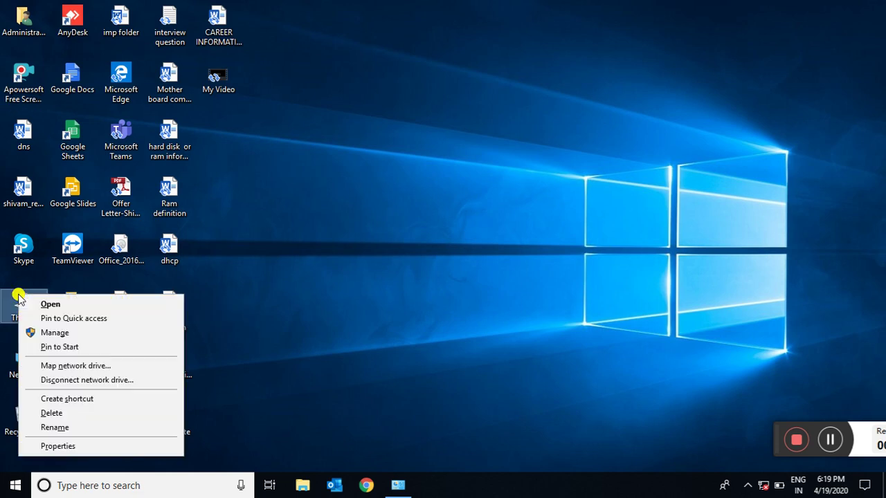
click(60, 333)
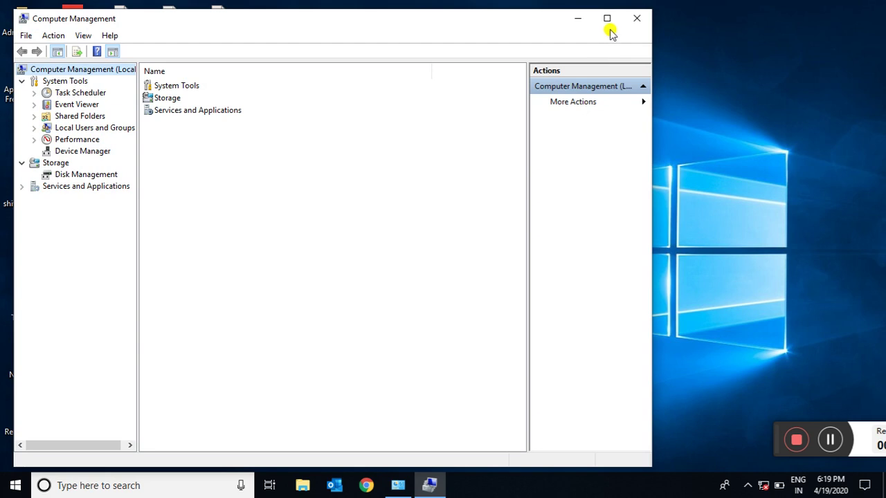
click(606, 18)
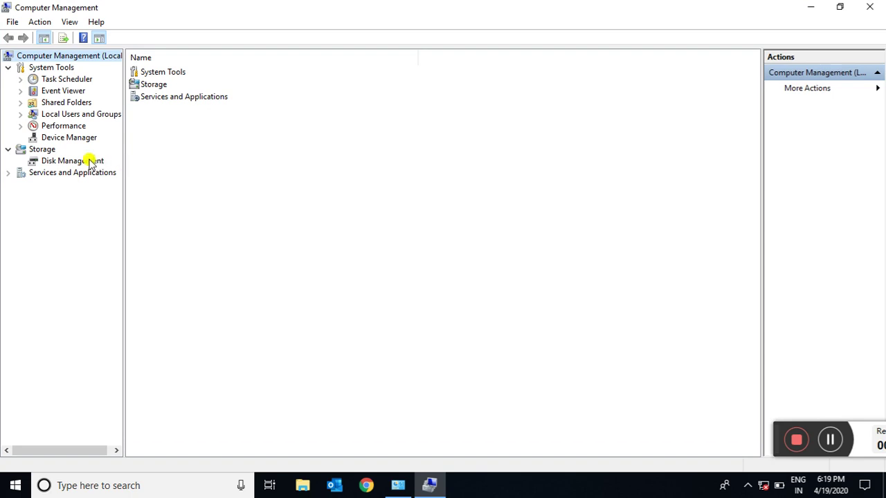
click(50, 138)
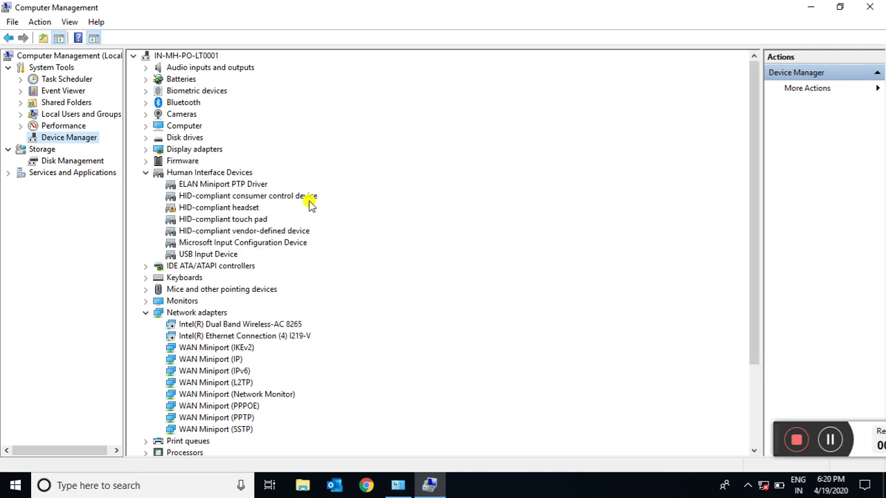
Collapse Human Interface Devices and check the devices under each category from Audio inputs and outputs to Display adapters, collapsing each one again
click(145, 172)
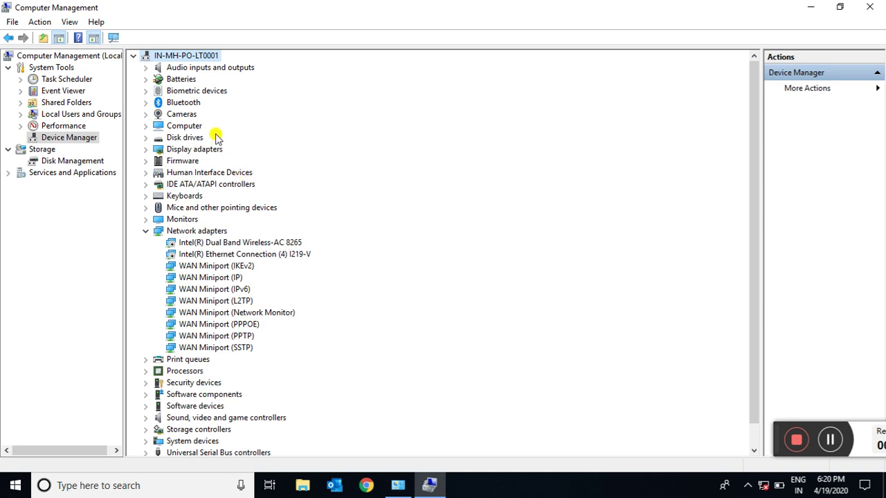
click(146, 69)
click(146, 69)
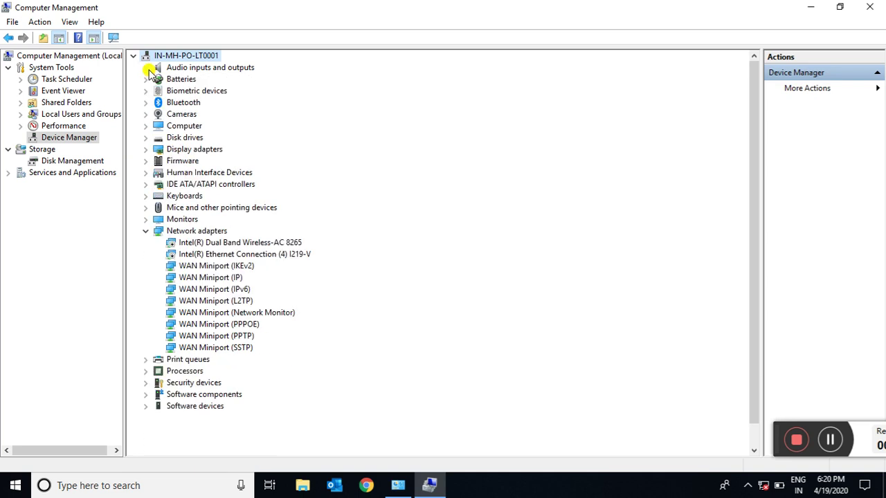
click(145, 80)
click(146, 81)
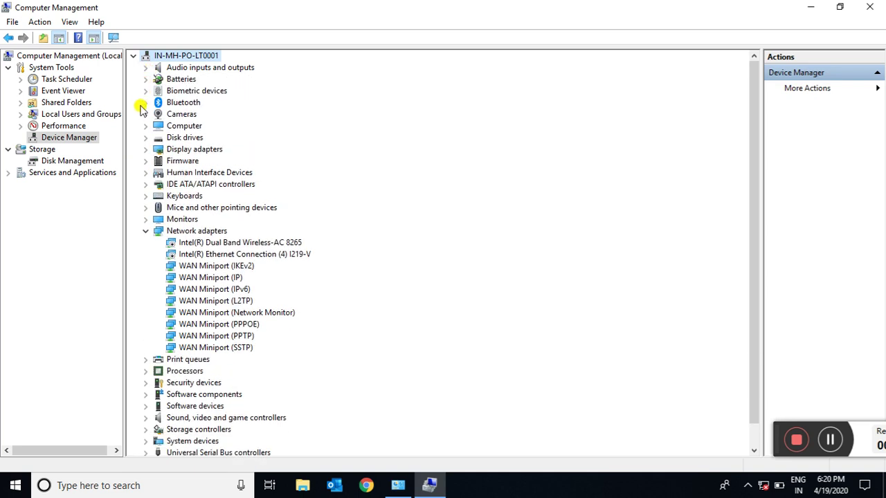
click(146, 90)
click(145, 91)
click(145, 103)
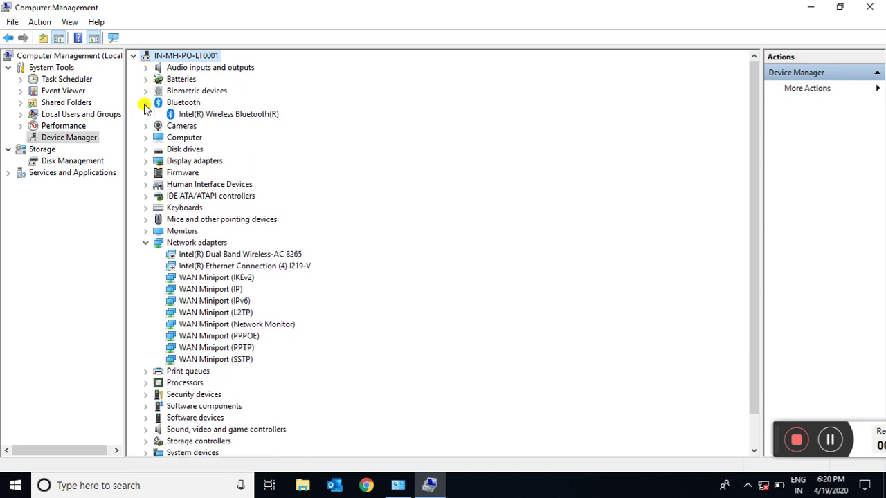
click(146, 102)
click(146, 114)
click(146, 115)
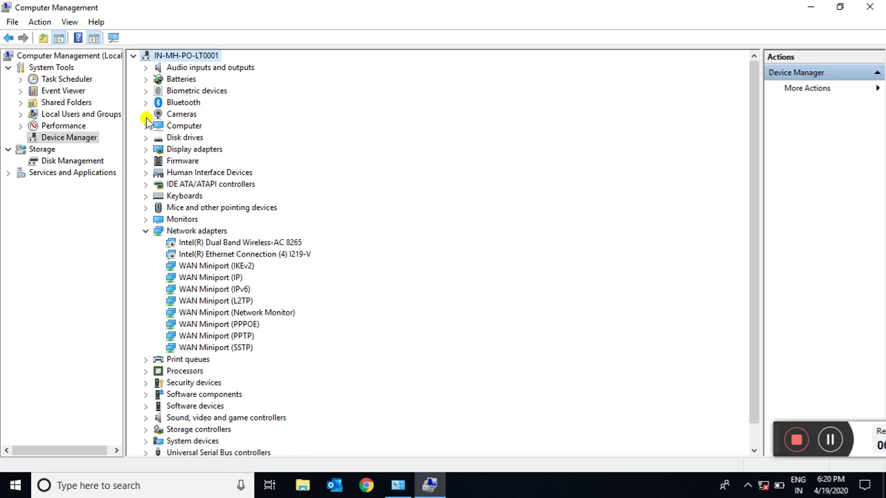
click(145, 126)
click(145, 126)
click(145, 137)
click(146, 137)
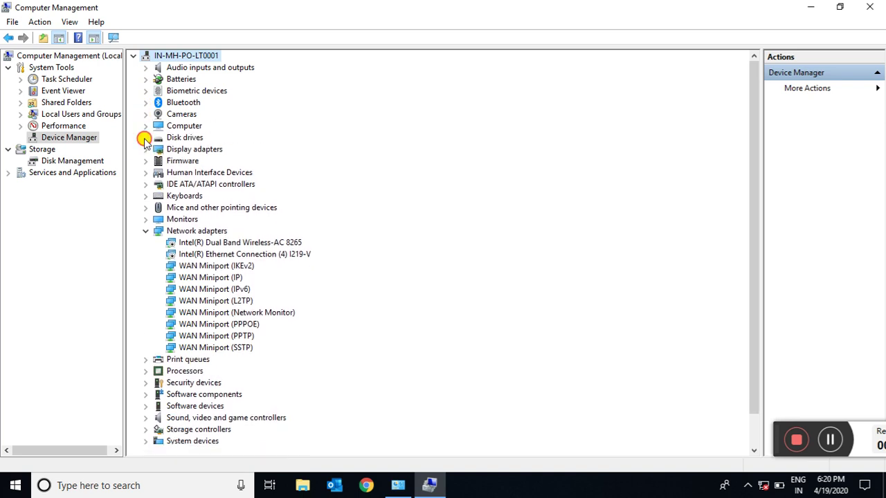
click(145, 149)
click(146, 148)
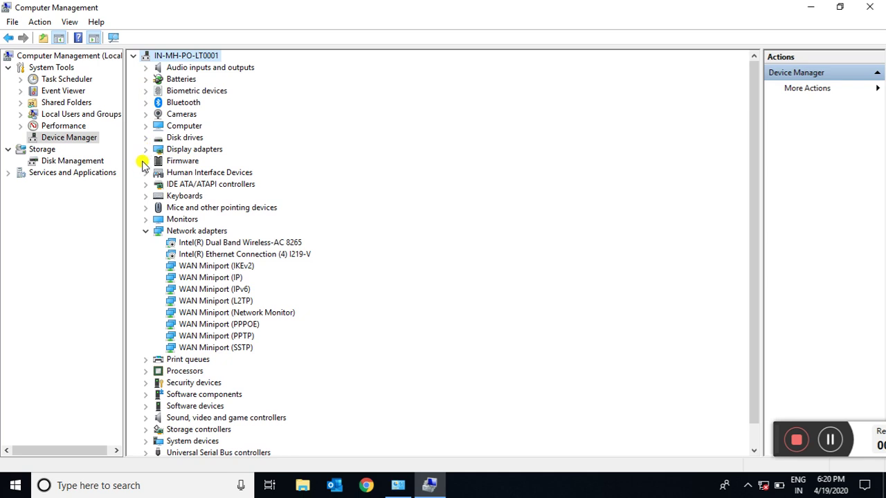
Check the devices under each category from Firmware to Monitors, collapsing each one again
click(146, 161)
click(146, 160)
click(145, 163)
click(145, 163)
click(146, 173)
click(146, 174)
click(145, 185)
click(145, 184)
click(146, 196)
click(146, 196)
click(145, 207)
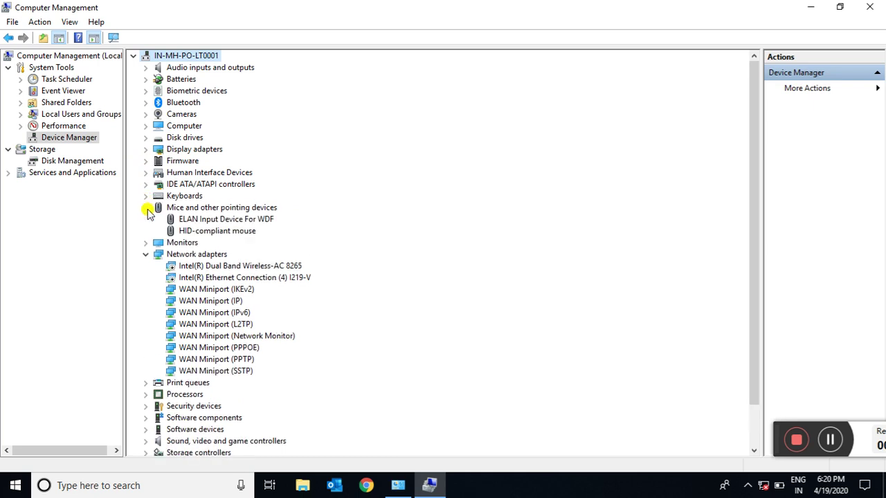
click(146, 207)
click(146, 219)
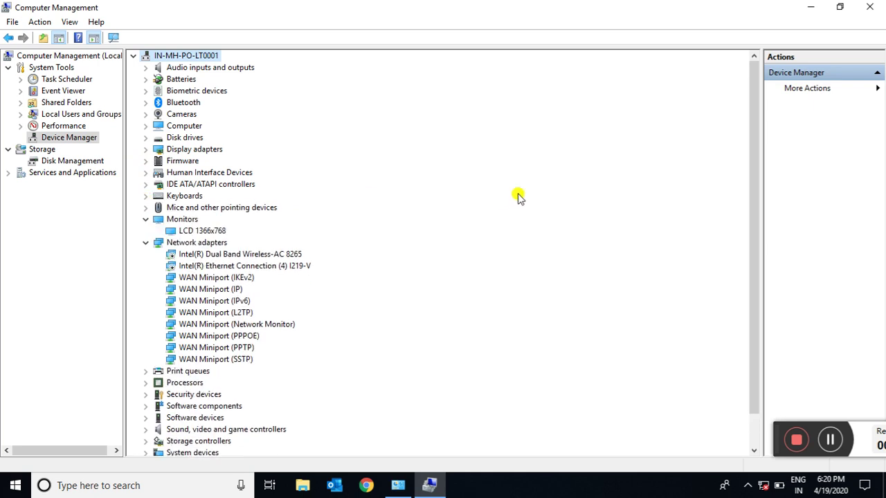
drag(756, 116, 764, 223)
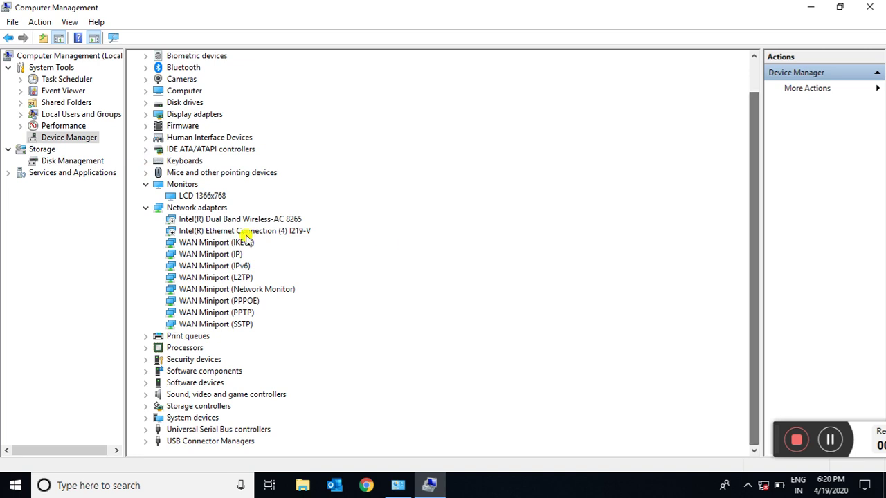
click(147, 184)
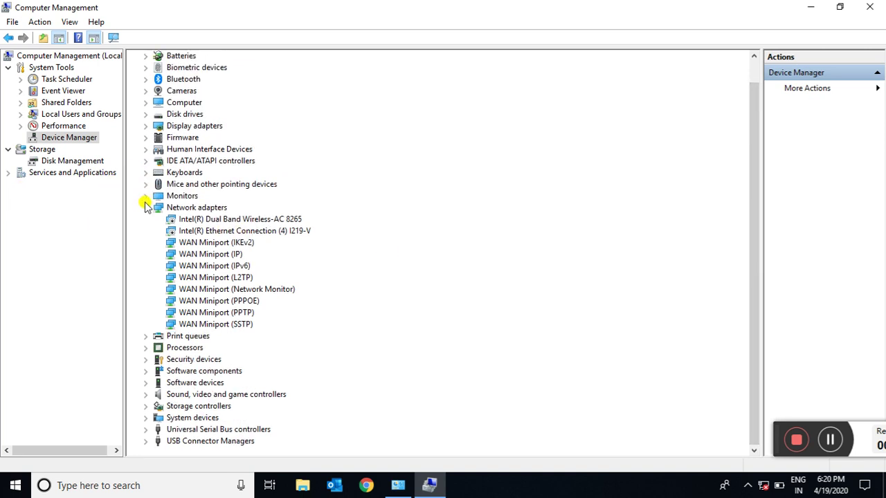
Examine which wireless and Ethernet adapters are listed under Network adapters in Device Manager
click(146, 207)
click(146, 207)
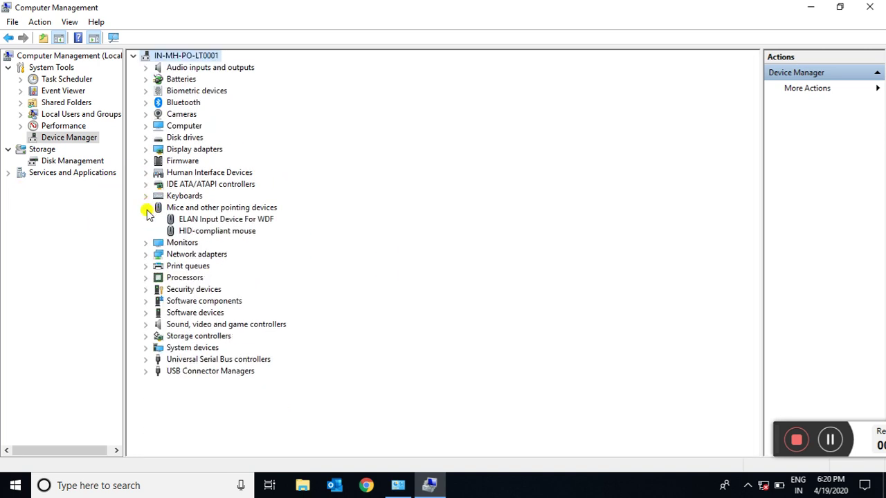
click(146, 208)
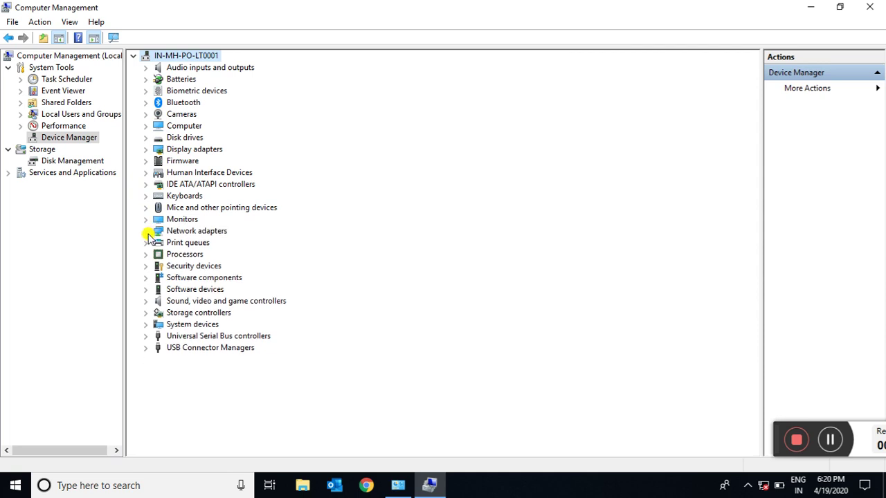
click(145, 231)
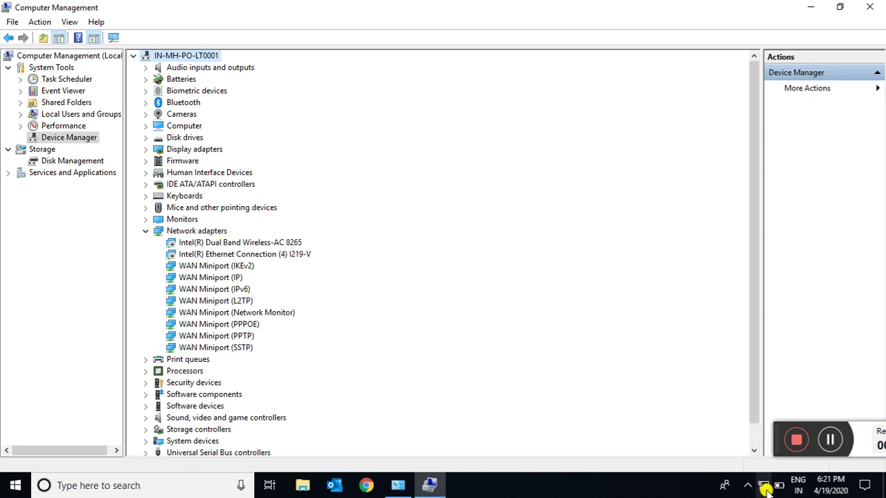
mouse_move(765, 487)
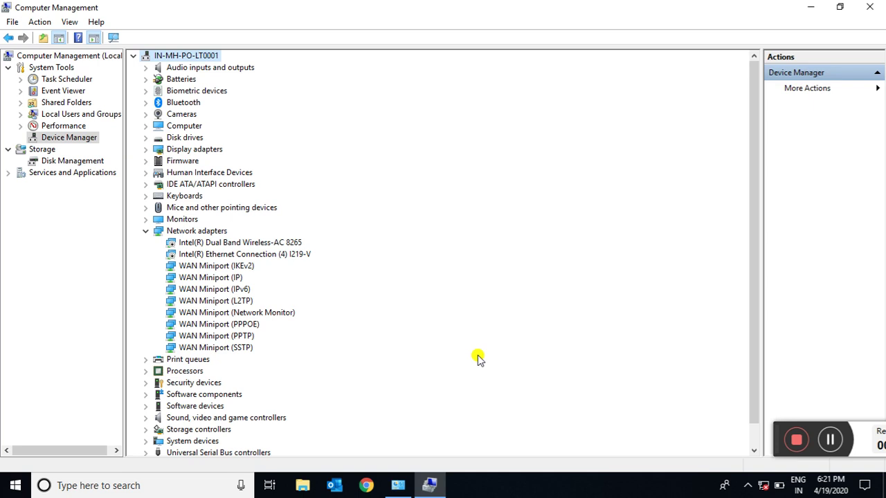
click(146, 231)
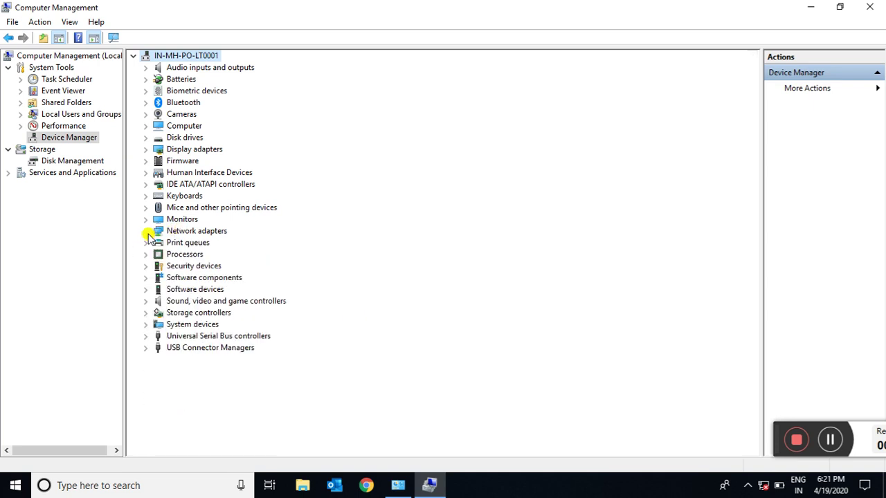
click(146, 232)
click(145, 233)
click(146, 232)
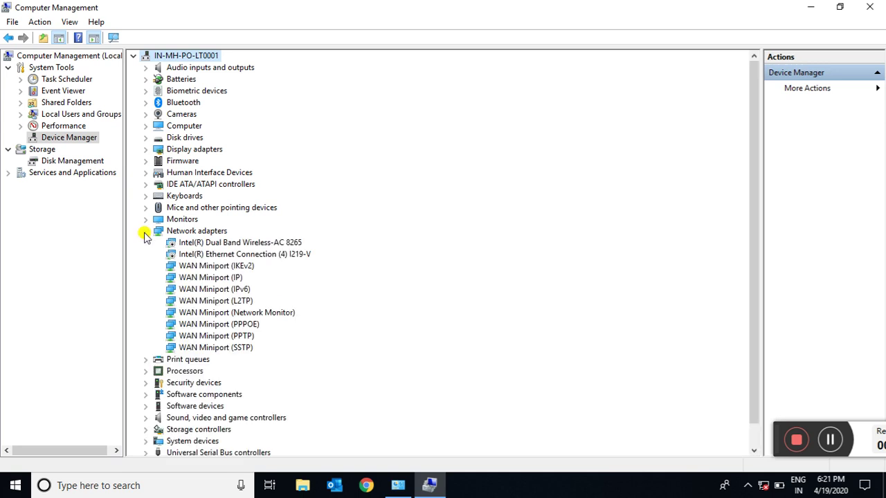
click(145, 232)
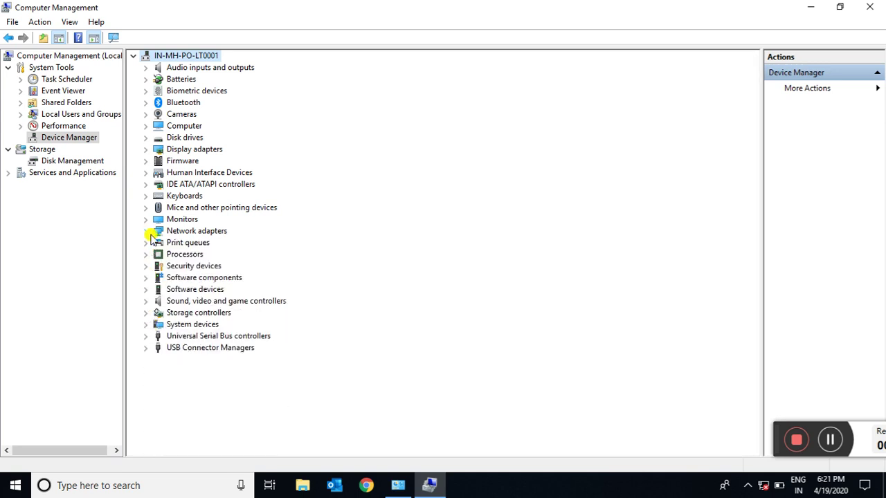
click(146, 232)
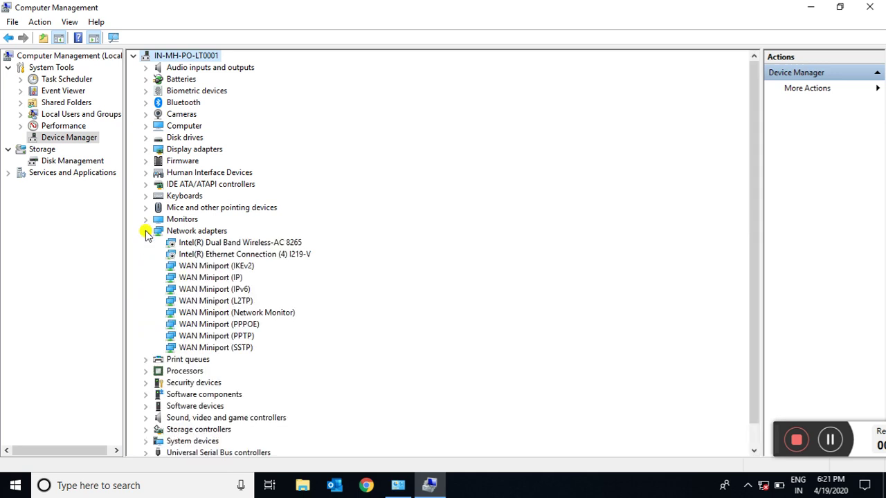
click(145, 232)
click(146, 232)
Close Computer Management and open Network and Sharing Center from the minimized Control Panel window
click(873, 6)
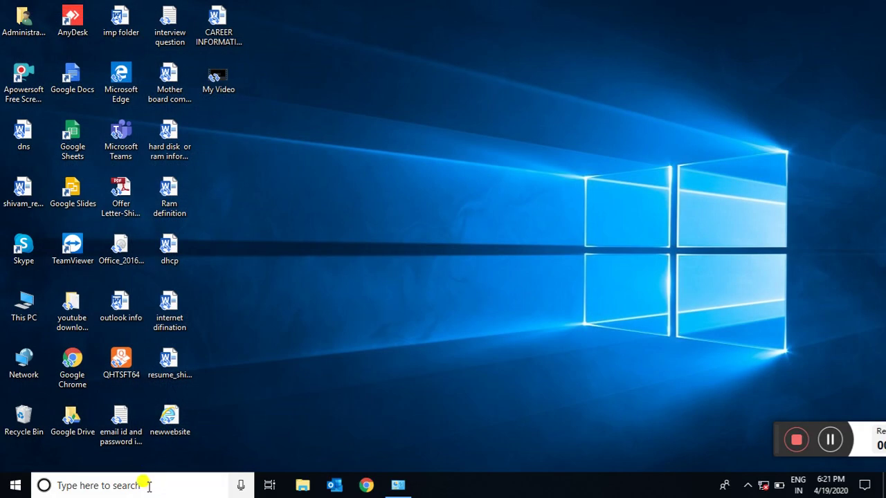
click(398, 485)
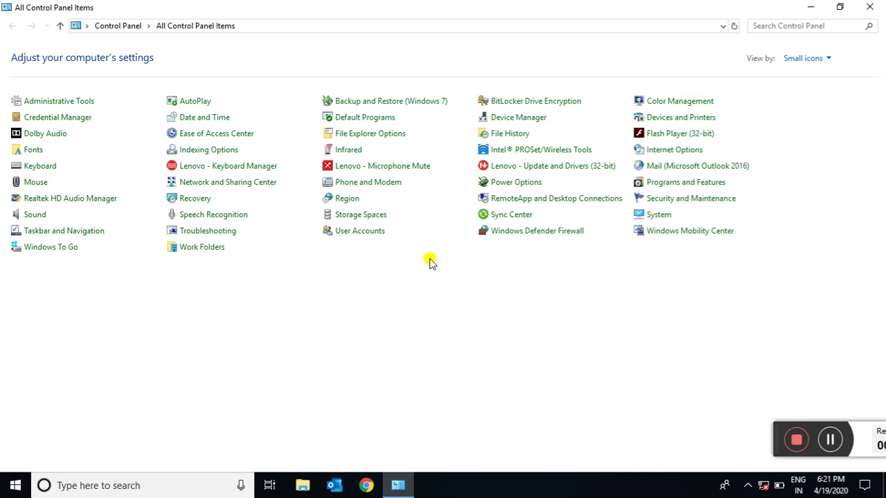
click(229, 182)
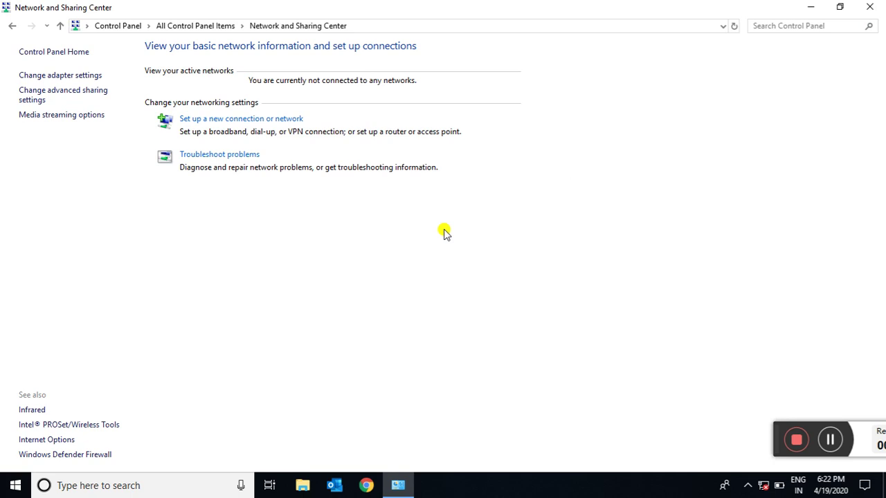
Open the adapter settings from Network and Sharing Center in a maximized window and enable the disabled Ethernet adapter
click(64, 78)
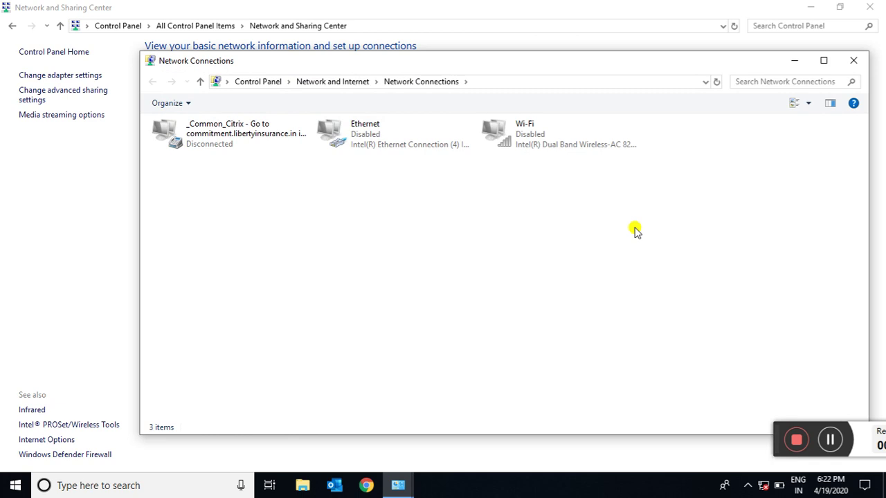
click(824, 61)
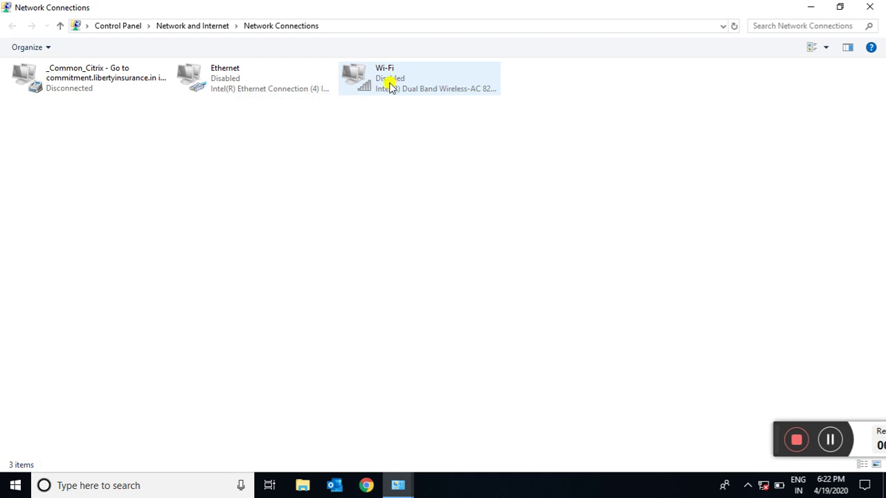
click(271, 91)
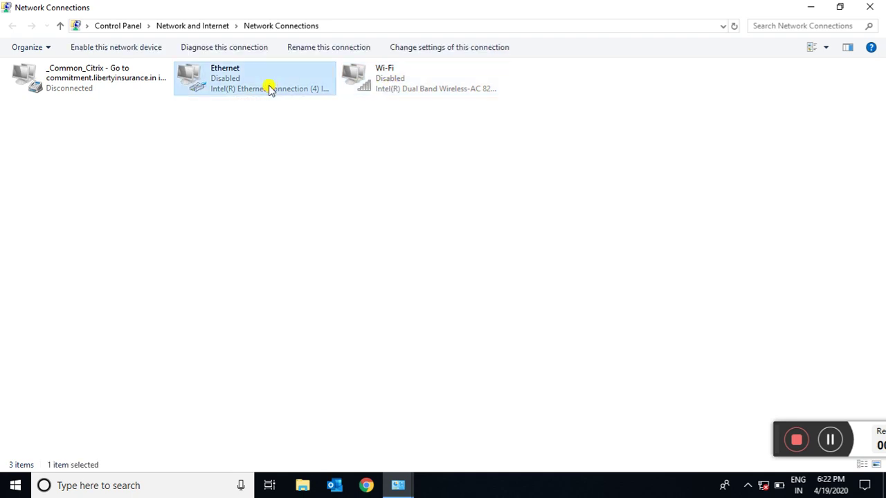
click(120, 50)
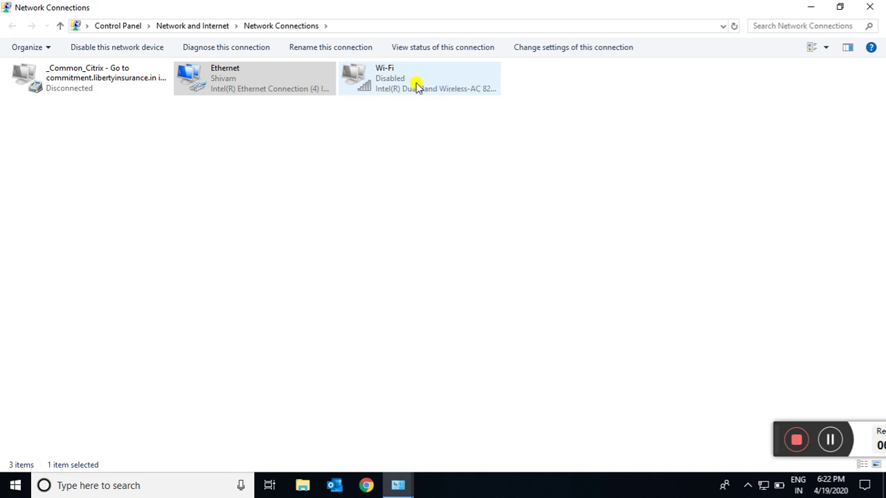
mouse_move(763, 490)
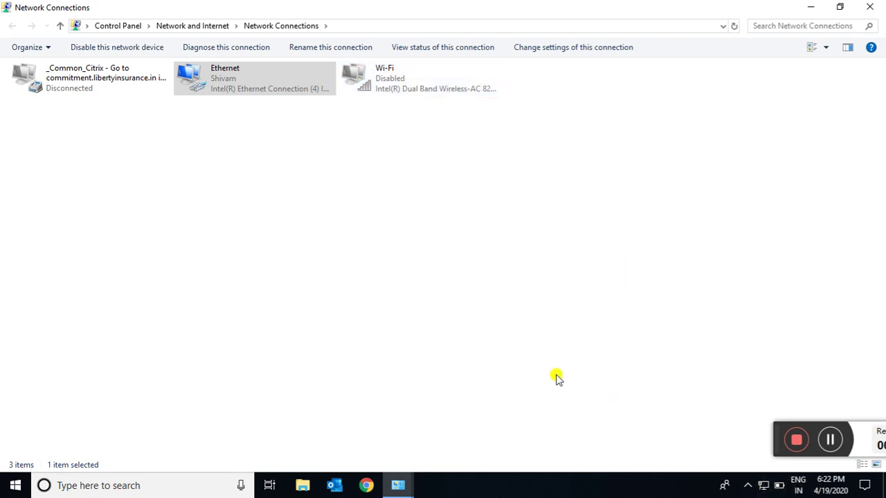
Enable the disabled Wi-Fi adapter and close both the Network Connections and Network and Sharing Center windows
click(388, 87)
right_click(388, 87)
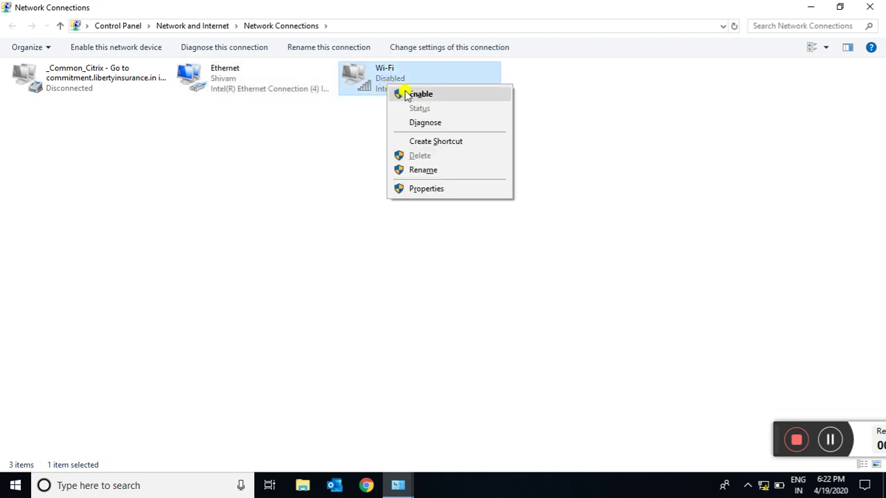
click(404, 94)
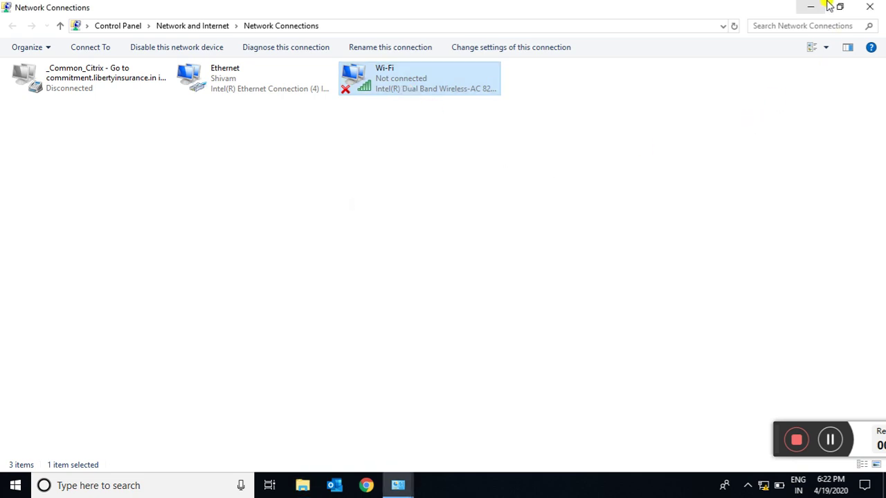
click(870, 6)
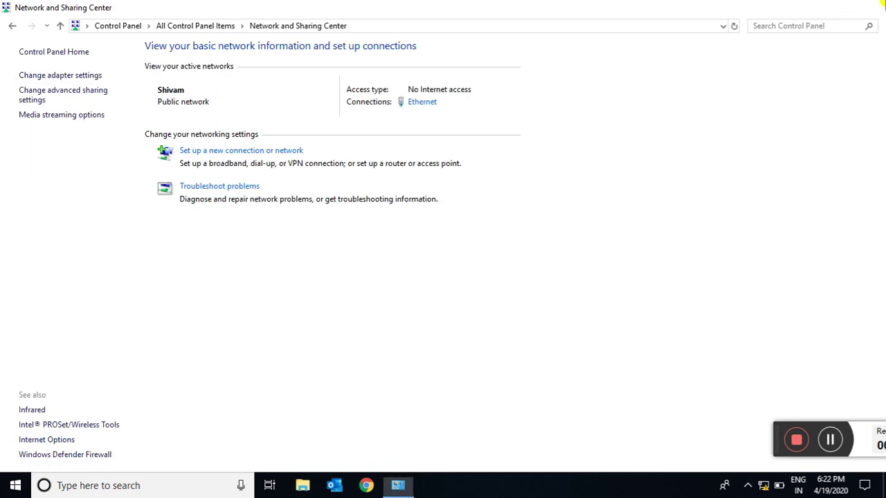
click(870, 6)
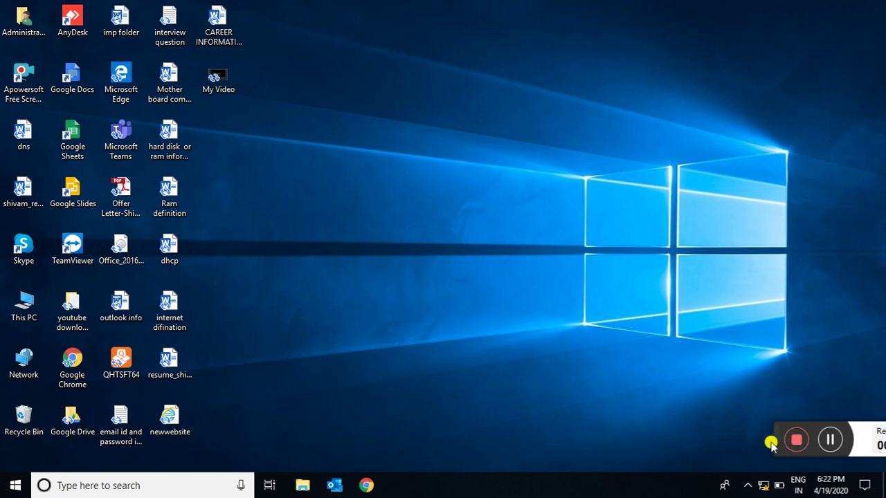